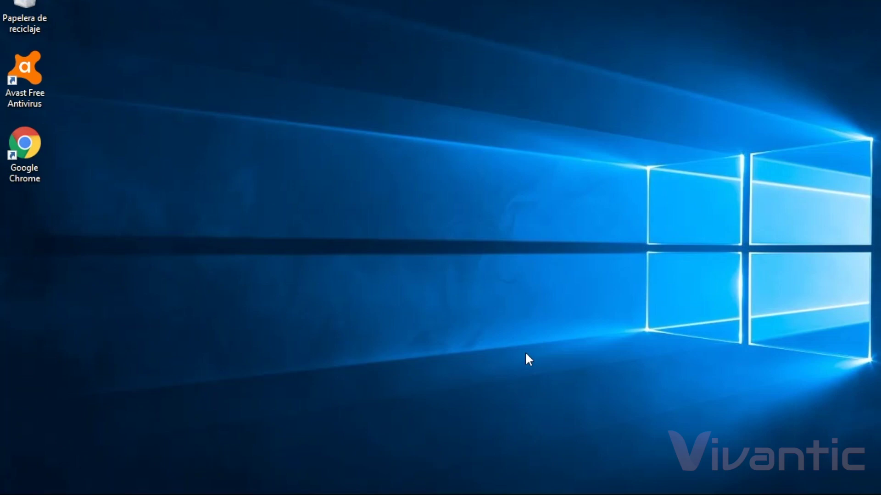
Download the free trial of EaseUS Data Recovery Wizard from the EaseUS website in Chrome and run drw.exe.
left_click(122, 493)
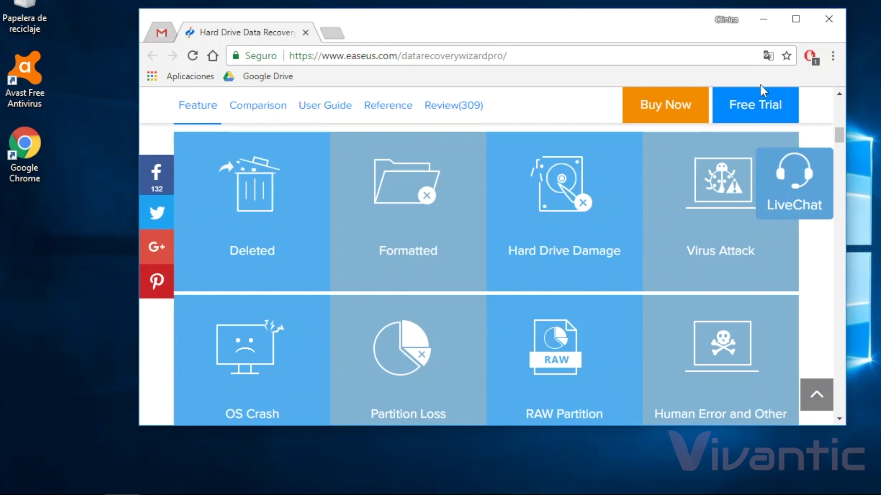
left_click(755, 108)
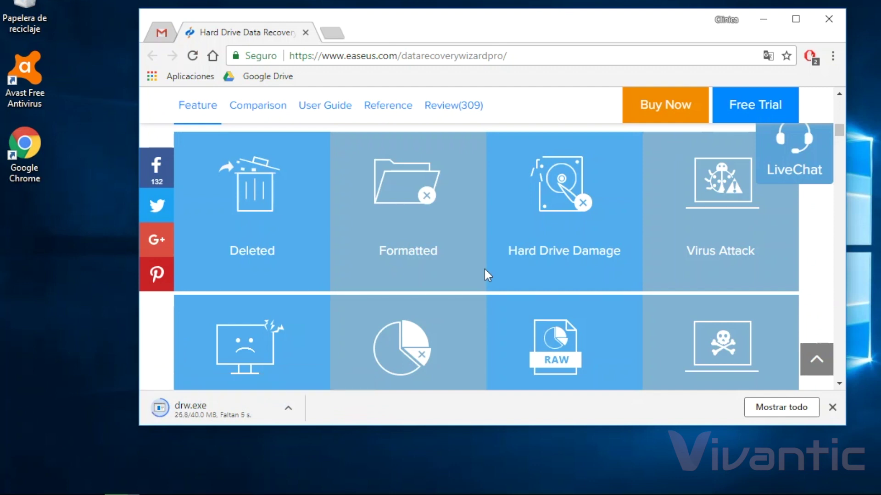
left_click(202, 411)
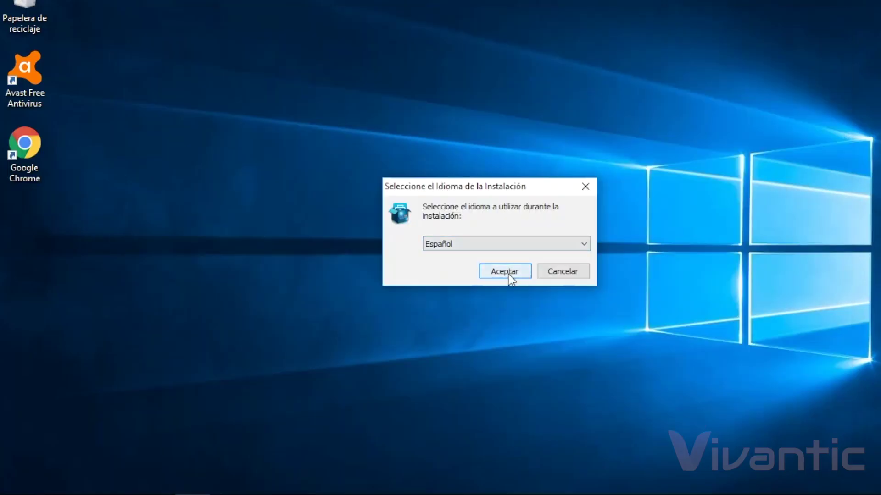
Install EaseUS Data Recovery Wizard in Español, keeping the default folders and the desktop icon, and finish the setup.
left_click(508, 274)
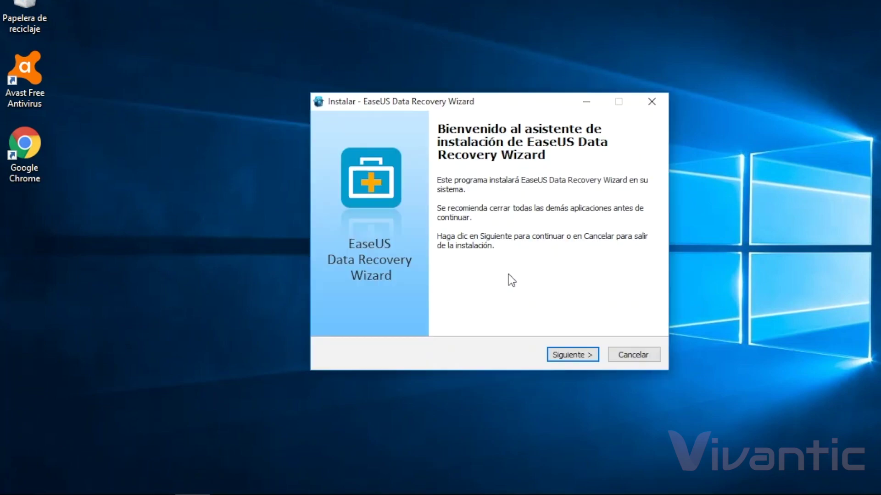
left_click(582, 361)
left_click(581, 360)
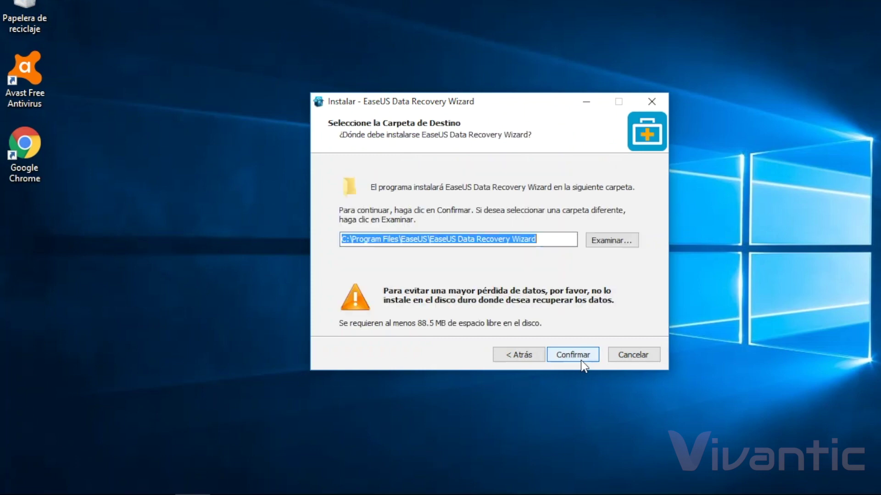
left_click(582, 360)
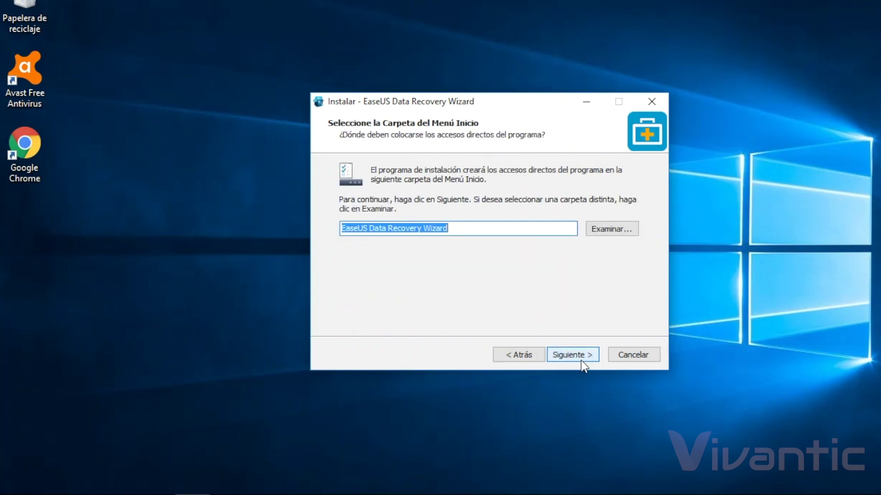
left_click(582, 360)
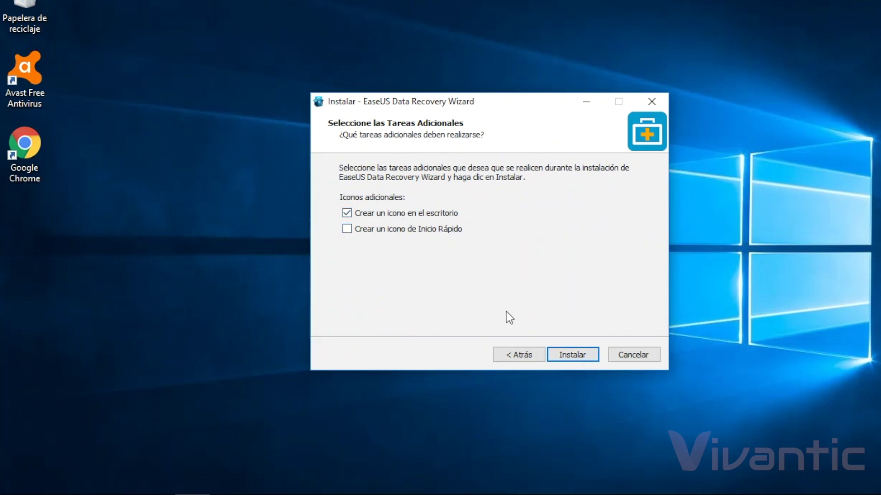
left_click(577, 362)
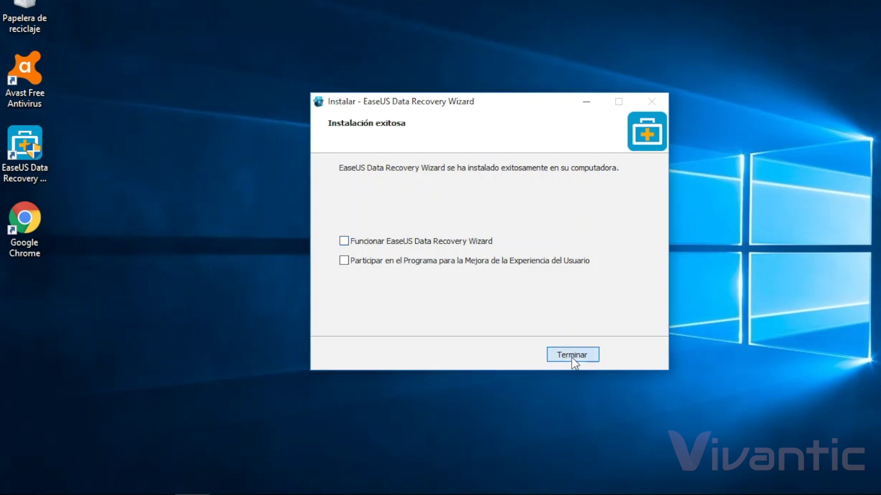
left_click(571, 358)
Launch EaseUS Data Recovery Wizard from the desktop and scan Disco Local (E:) for lost data.
double_click(24, 151)
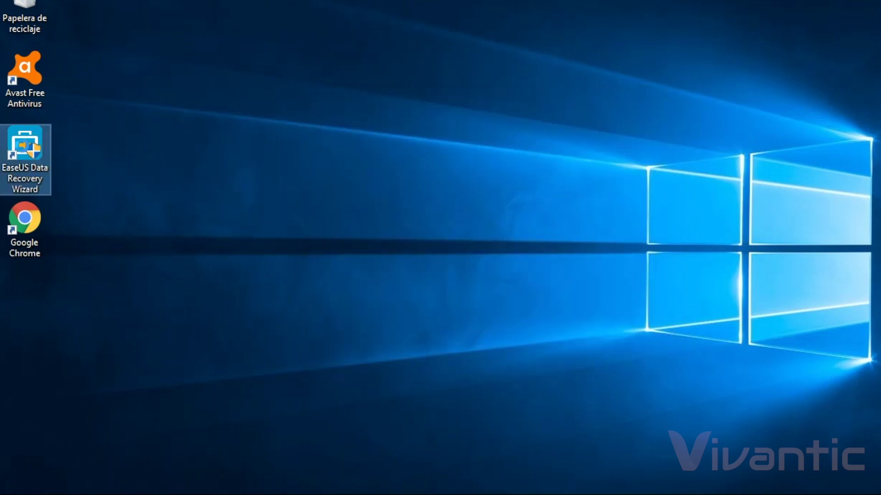
right_click(34, 130)
left_click(131, 190)
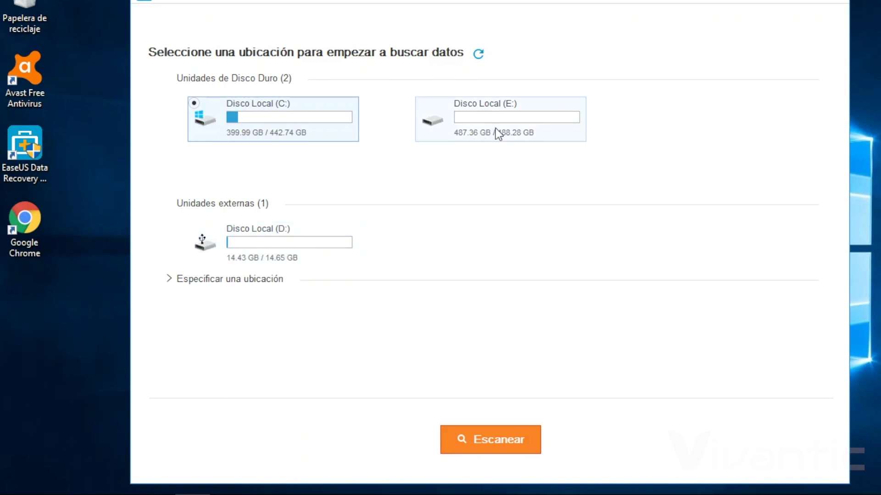
left_click(508, 120)
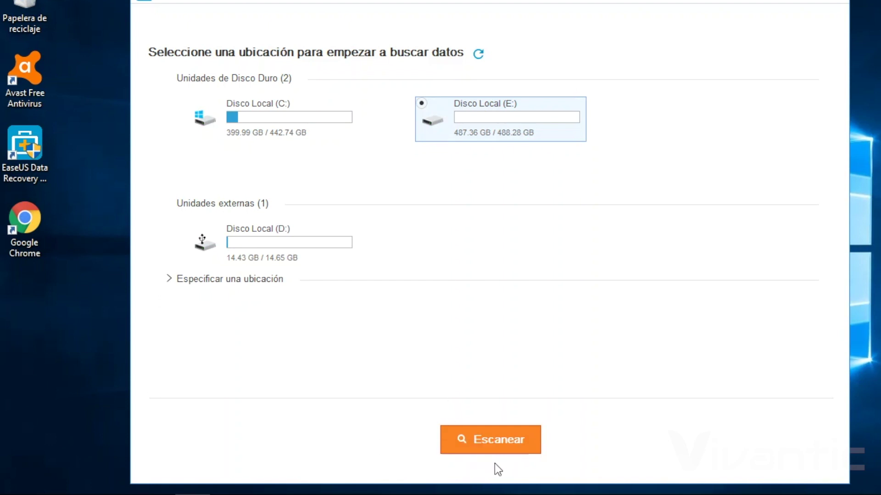
left_click(518, 447)
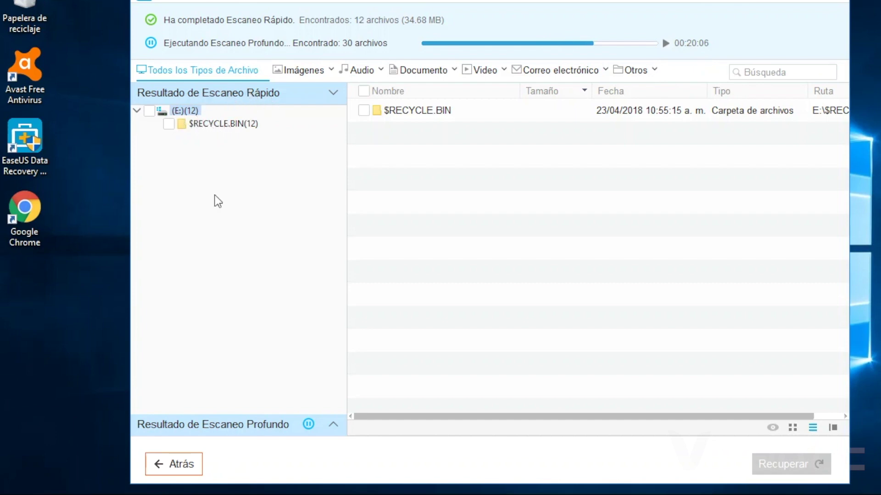
Examine the deep scan's System Volume Information folder and the quick scan's $RECYCLE.BIN folder.
left_click(267, 433)
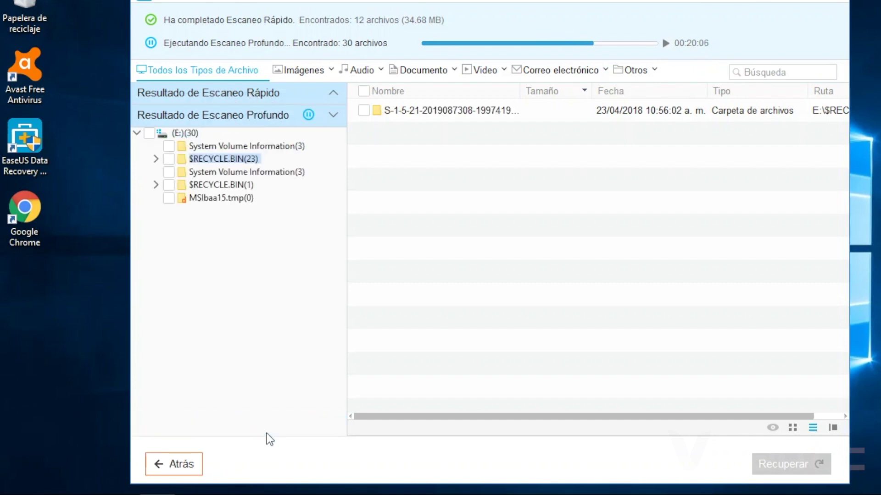
left_click(238, 172)
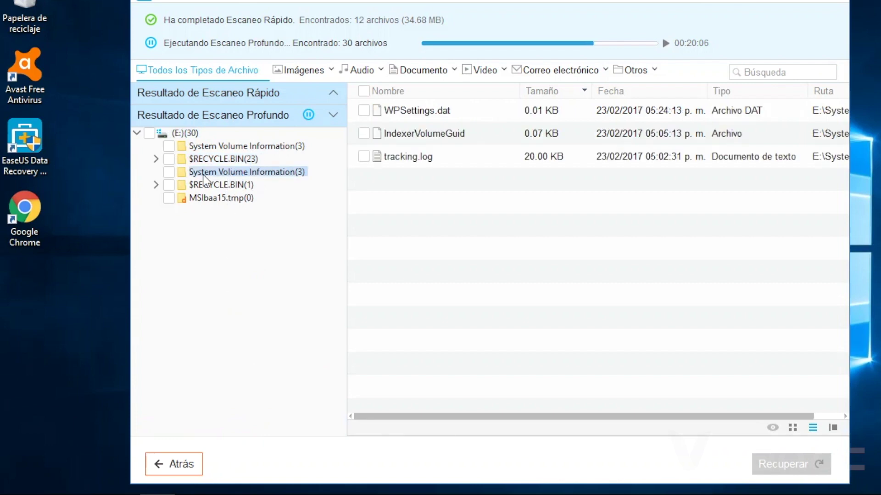
left_click(332, 94)
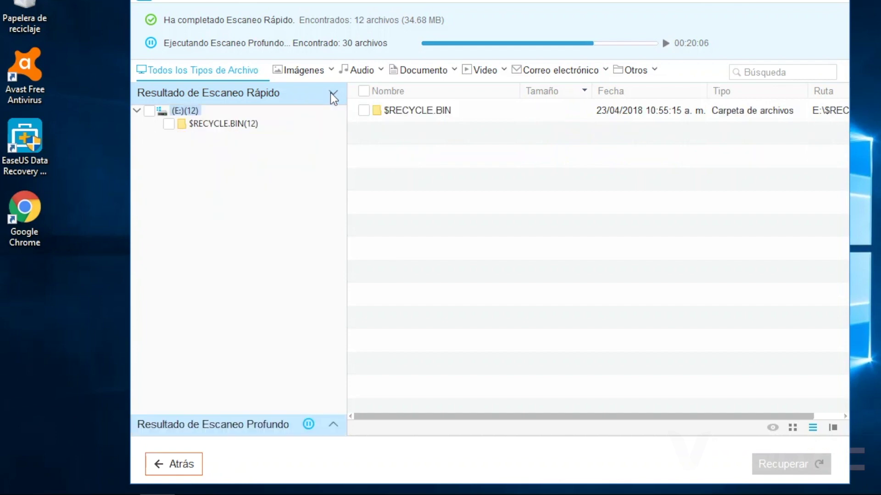
left_click(227, 128)
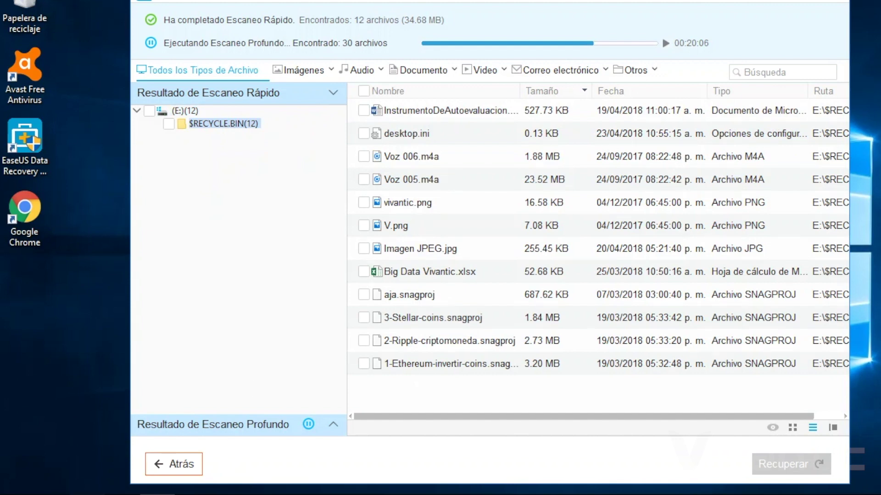
Check the contents of Disco local (E:) in File Explorer and close the window.
key("super+e")
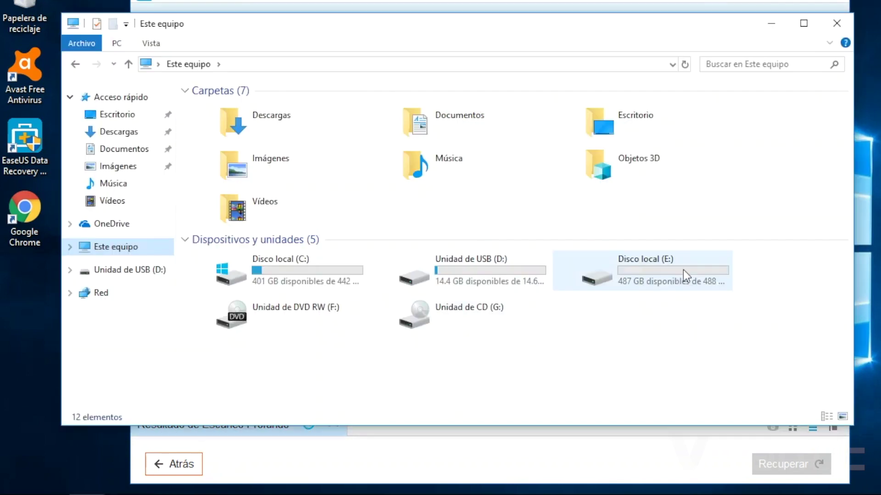
double_click(670, 278)
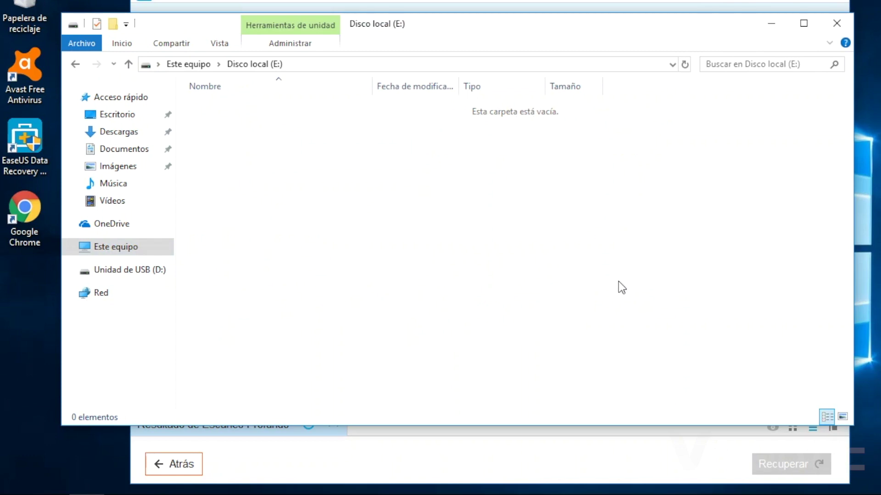
left_click(836, 23)
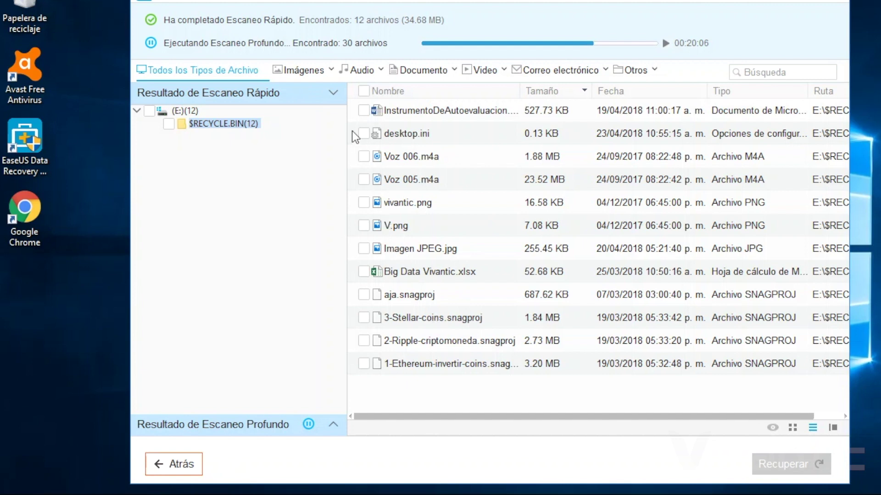
Mark all the files found in $RECYCLE.BIN, clear the marks, and mark only Voz 006.m4a.
left_click(363, 91)
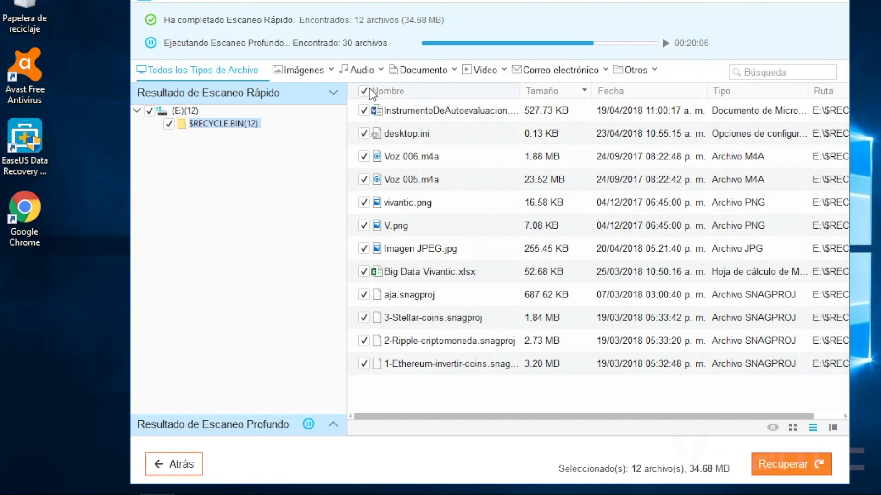
left_click(363, 92)
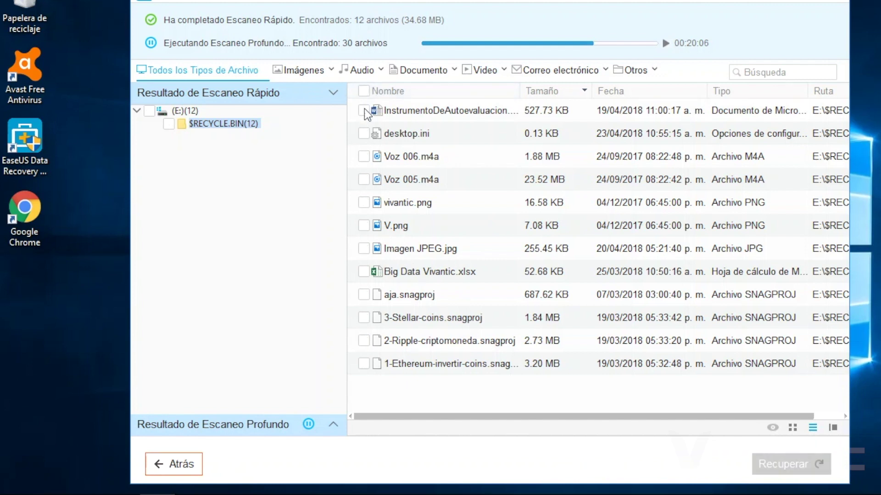
left_click(364, 156)
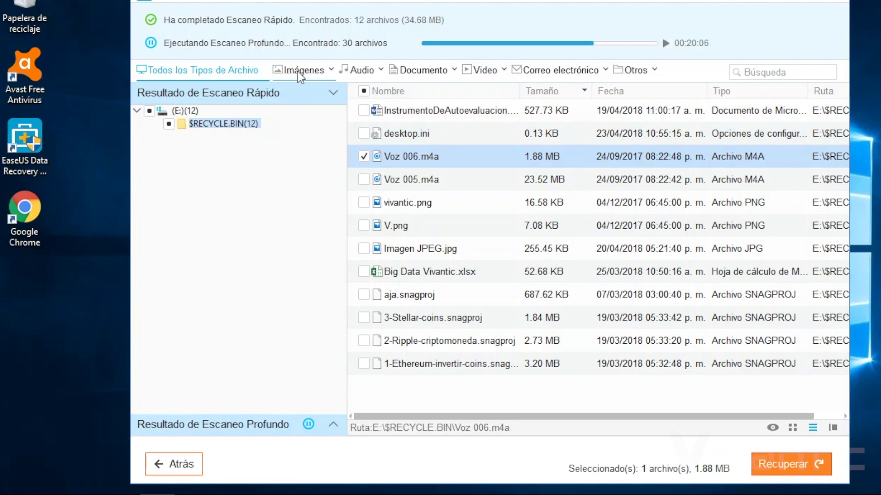
Filter the scan results by Audio, view the $RECYCLE.BIN files, and return to all file types.
left_click(381, 69)
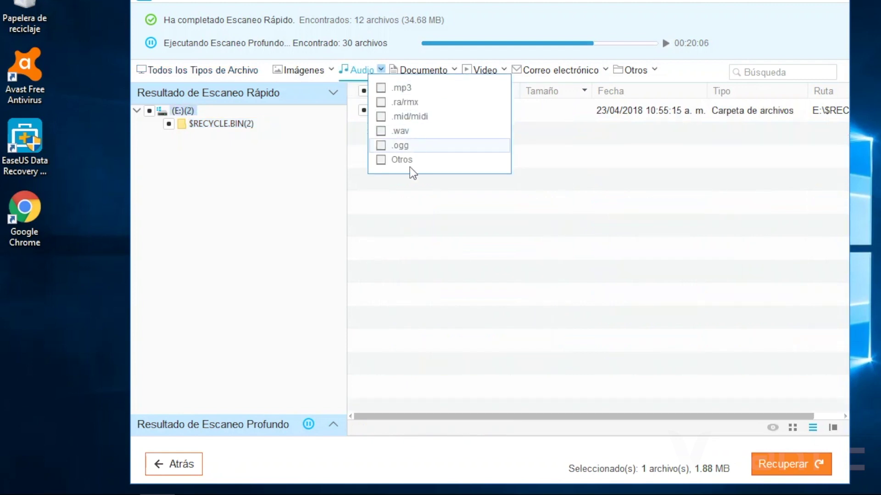
left_click(410, 201)
double_click(409, 111)
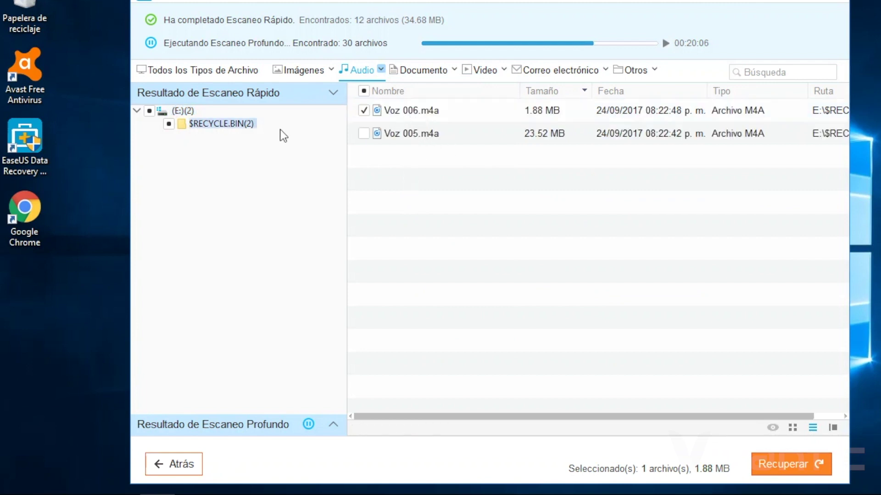
left_click(241, 71)
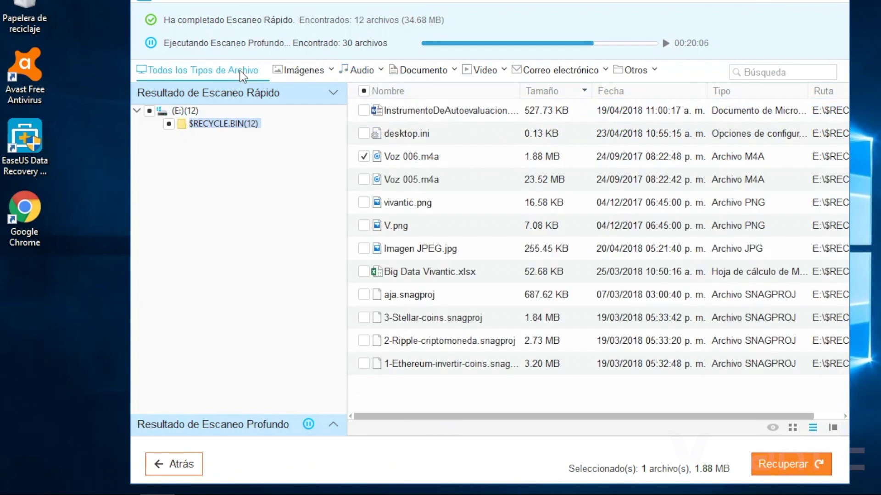
Mark every file in the quick scan's $RECYCLE.BIN folder and start their recovery.
left_click(364, 91)
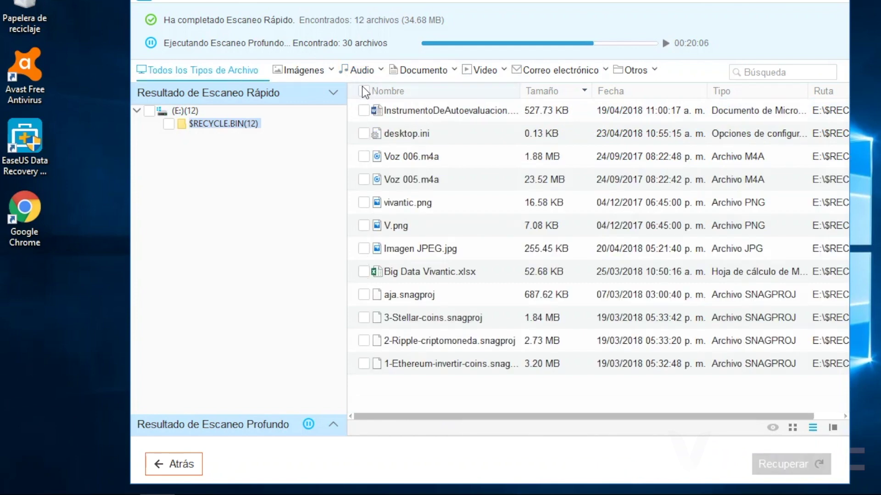
left_click(364, 92)
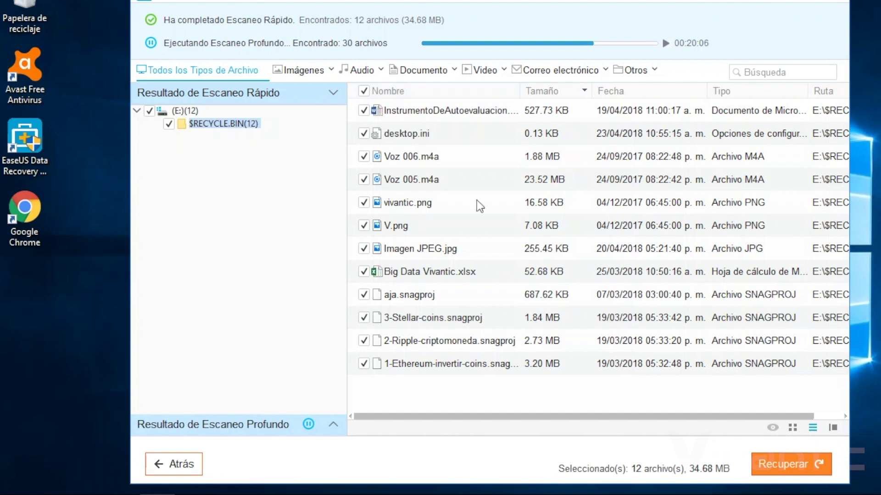
left_click(786, 464)
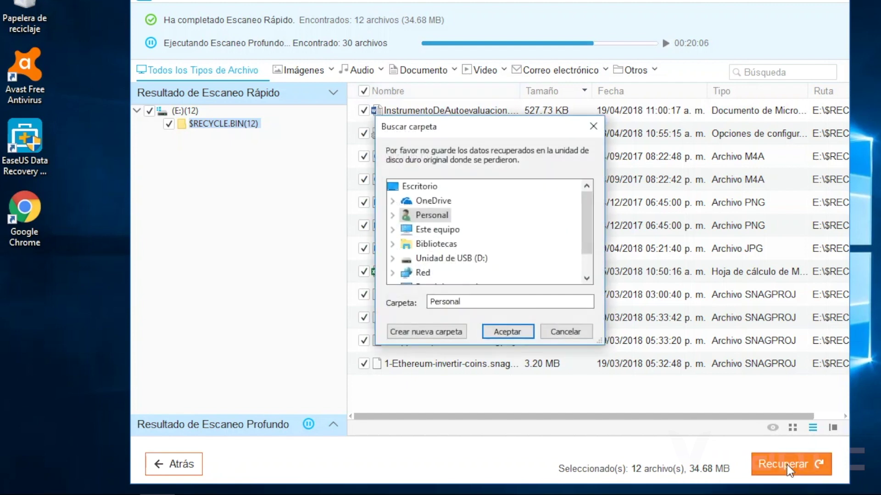
Create a folder named Archivos Recuperados Vivantic on the desktop for the recovered files.
scroll(518, 249, "down", 1)
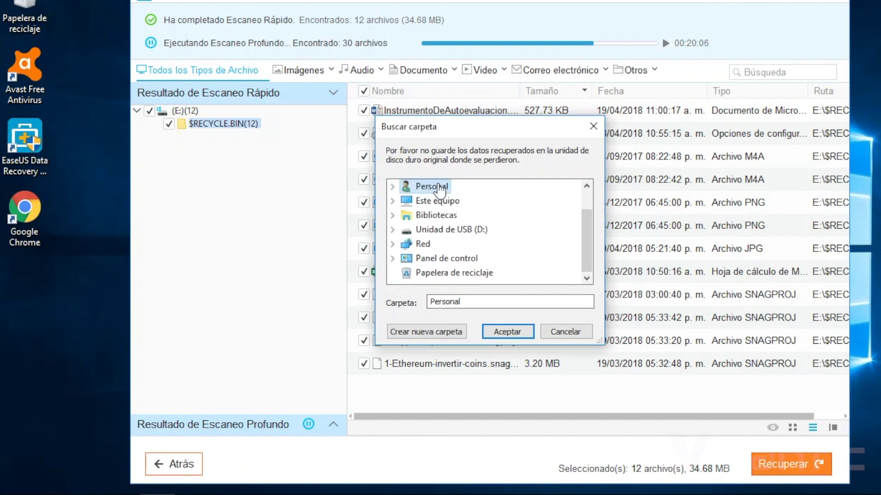
scroll(444, 240, "up", 1)
left_click(424, 188)
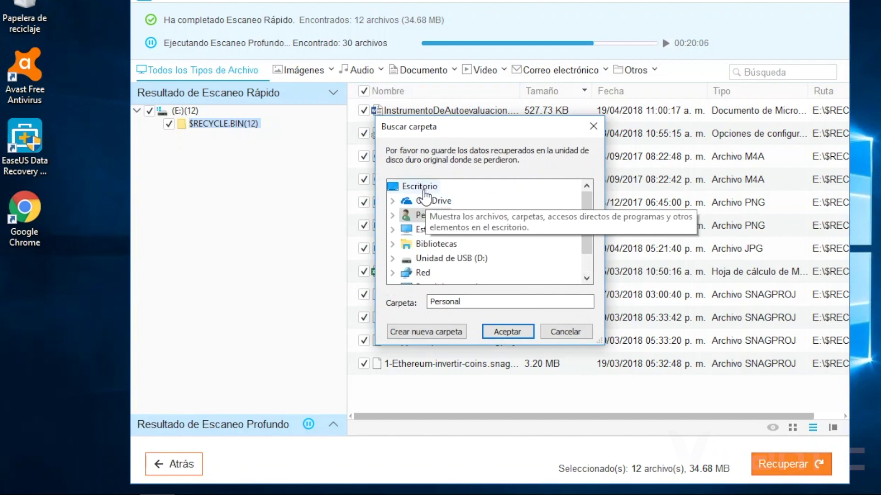
left_click(4, 309)
right_click(4, 310)
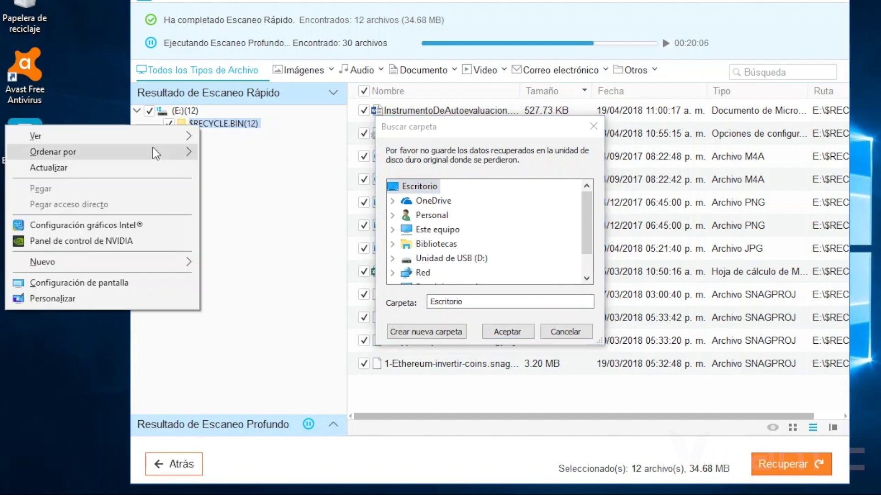
key("Escape")
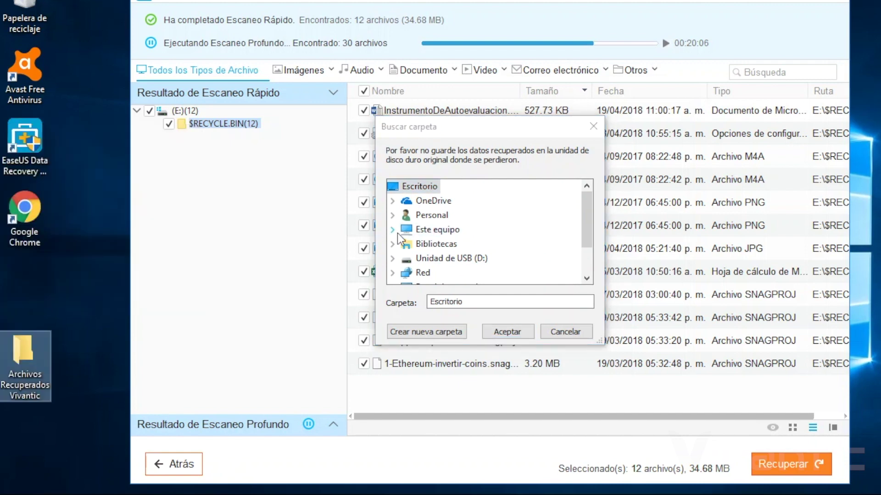
Choose the Archivos Recuperados Vivantic folder as the destination and recover the marked files into it.
scroll(443, 256, "down", 2)
left_click(443, 272)
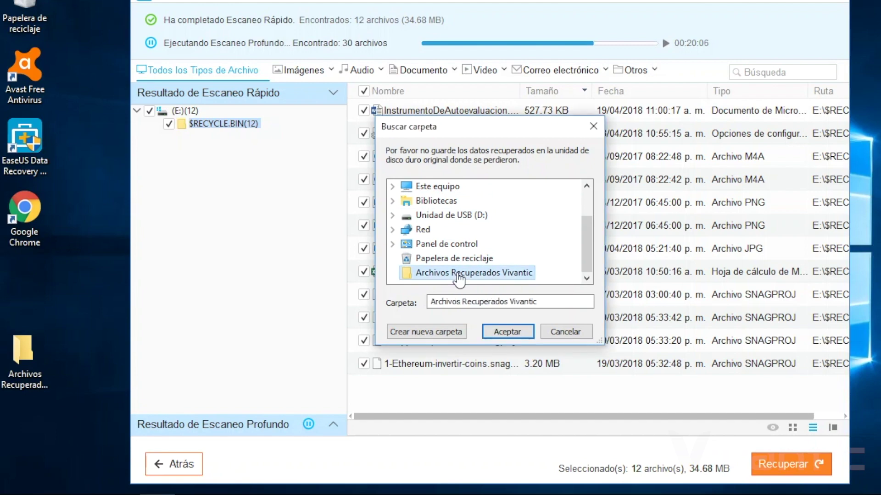
left_click(505, 332)
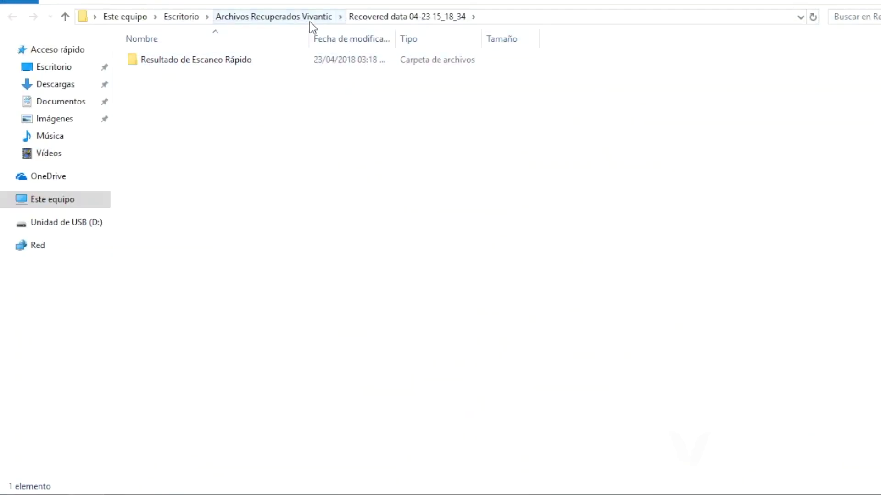
Browse from the desktop through Archivos Recuperados Vivantic and Resultado de Escaneo Rápido to the recovered $RECYCLE.BIN folder.
left_click(183, 18)
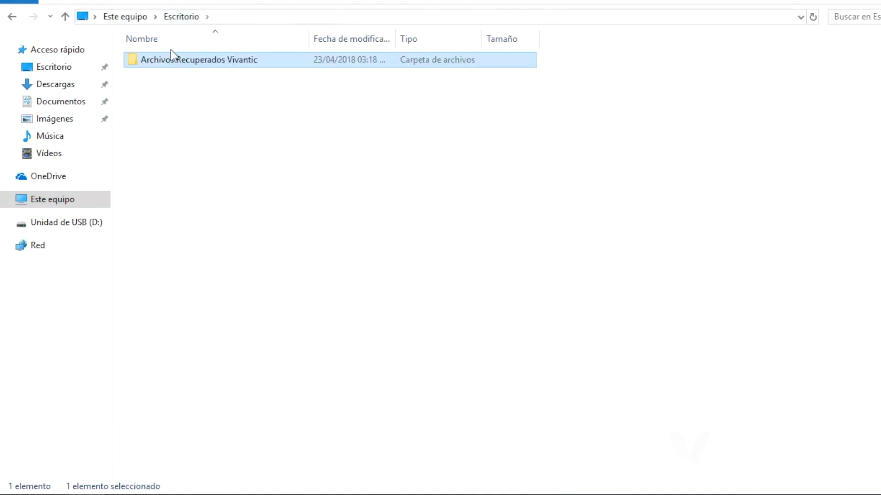
double_click(176, 66)
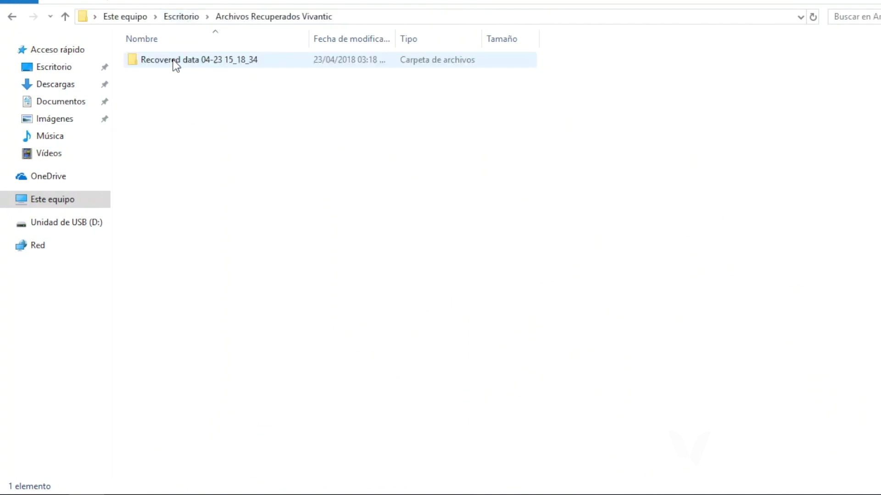
double_click(241, 58)
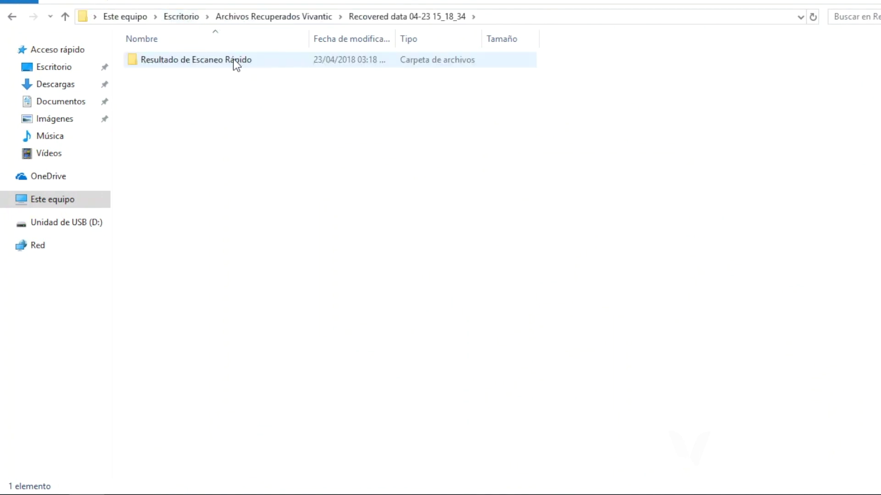
double_click(233, 59)
double_click(230, 57)
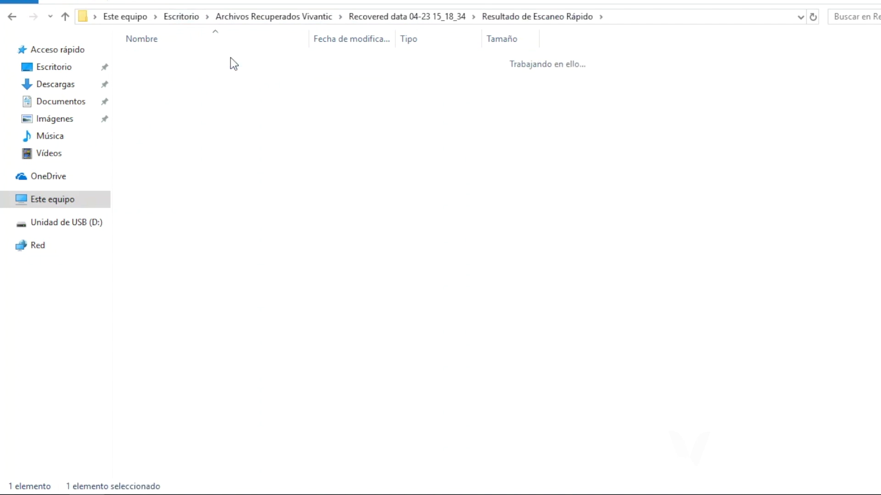
double_click(197, 60)
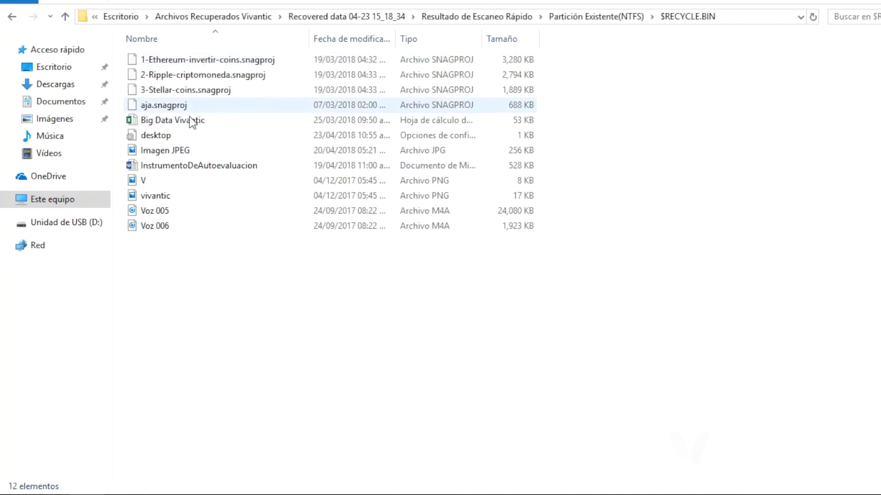
Display the recovered files in the $RECYCLE.BIN folder as very large icons.
key("alt+v")
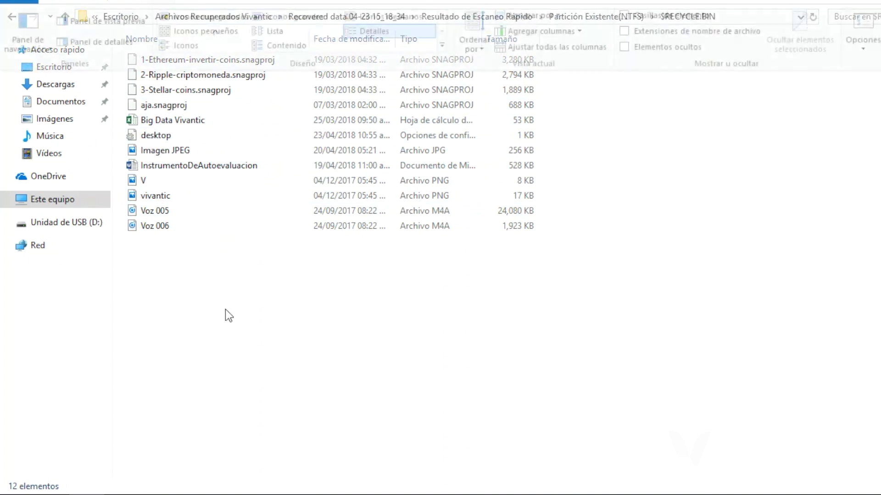
left_click(158, 4)
left_click(205, 18)
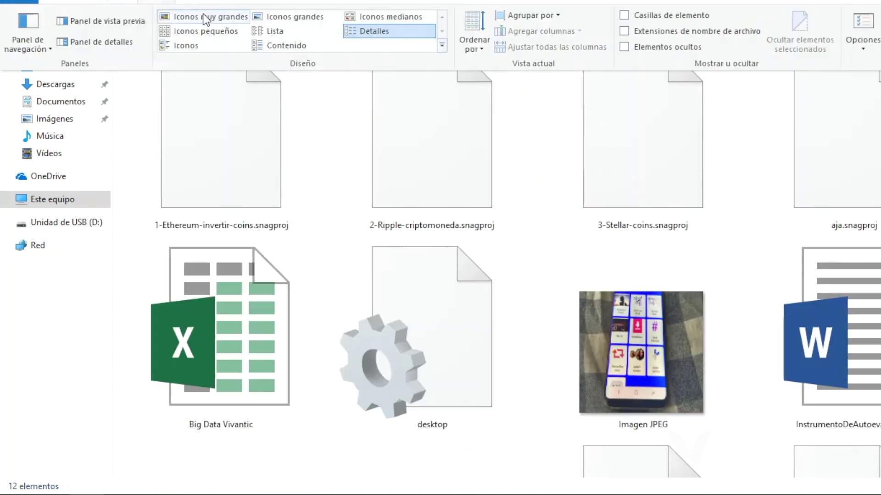
scroll(277, 275, "down", 2)
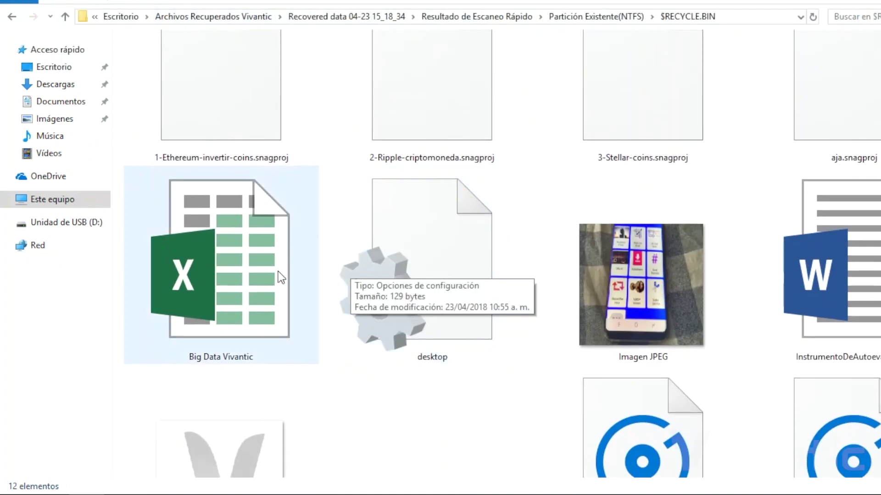
Open the recovered picture Imagen JPEG to check that it displays, and close the viewer.
left_click(241, 282)
scroll(241, 281, "down", 2)
double_click(609, 260)
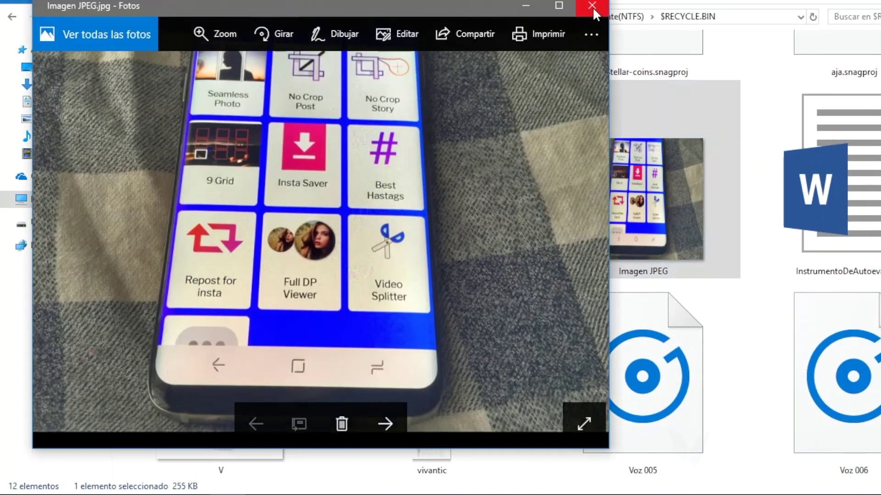
left_click(592, 6)
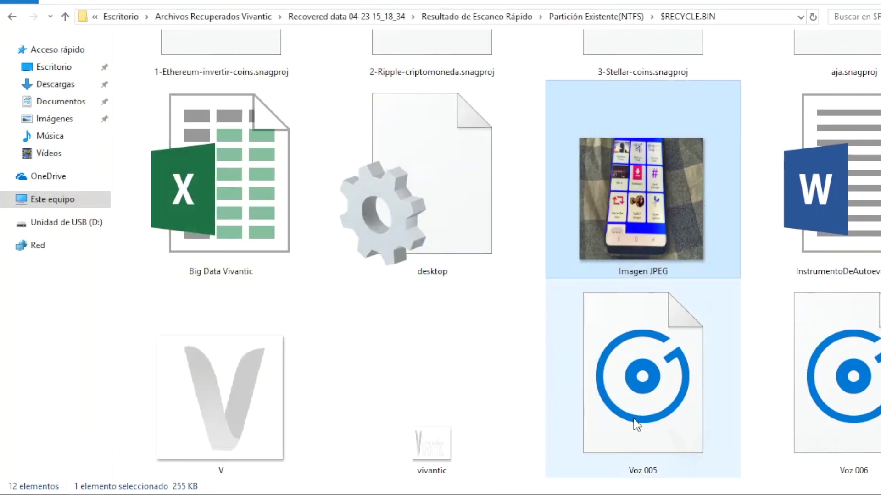
Open the recovered Word document InstrumentoDeAutoevaluacion to check its contents, and close it.
double_click(860, 221)
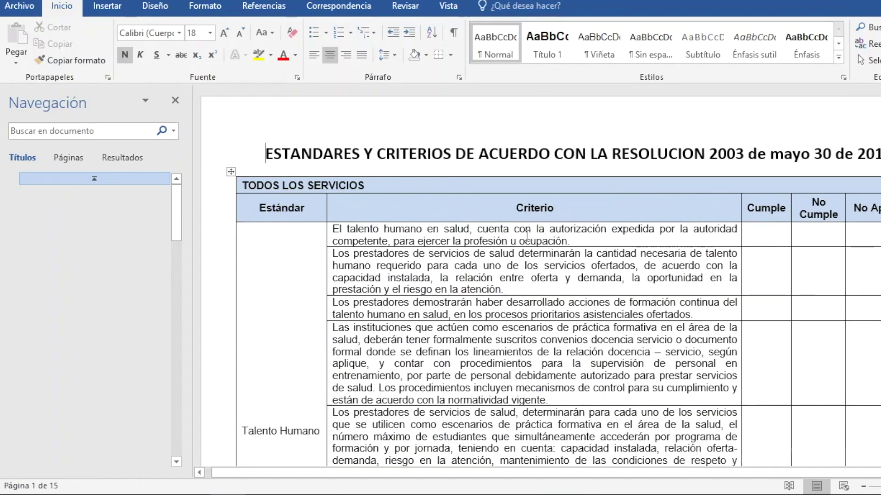
left_click(592, 284)
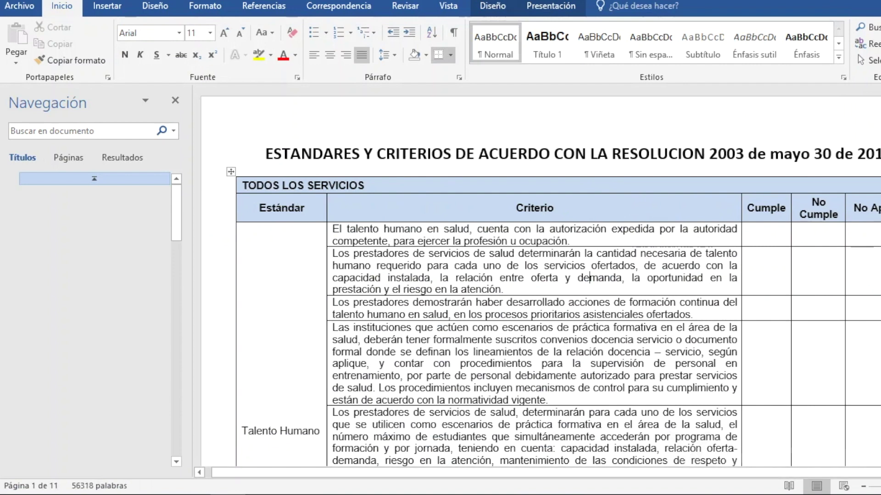
key("alt+F4")
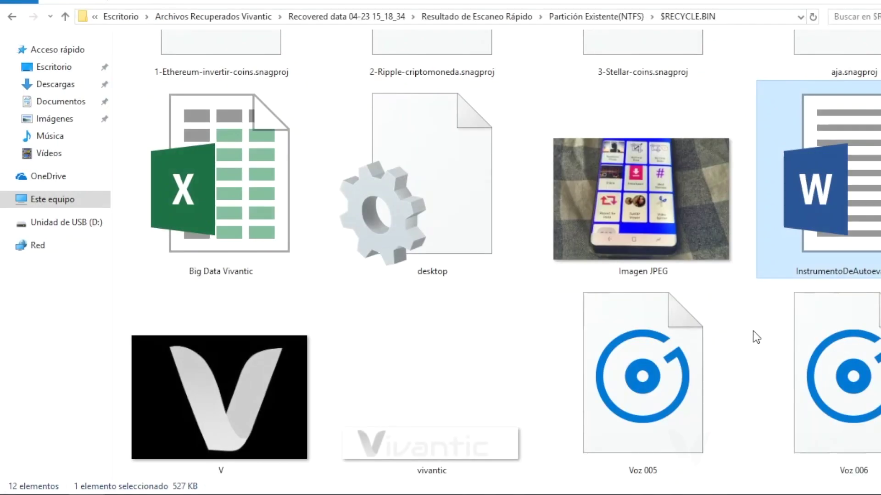
scroll(753, 331, "up", 2)
scroll(780, 367, "down", 3)
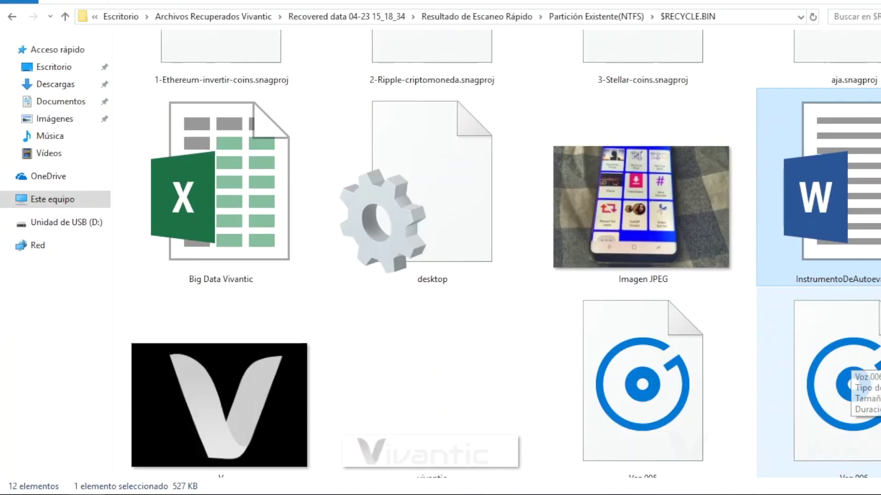
left_click(657, 230)
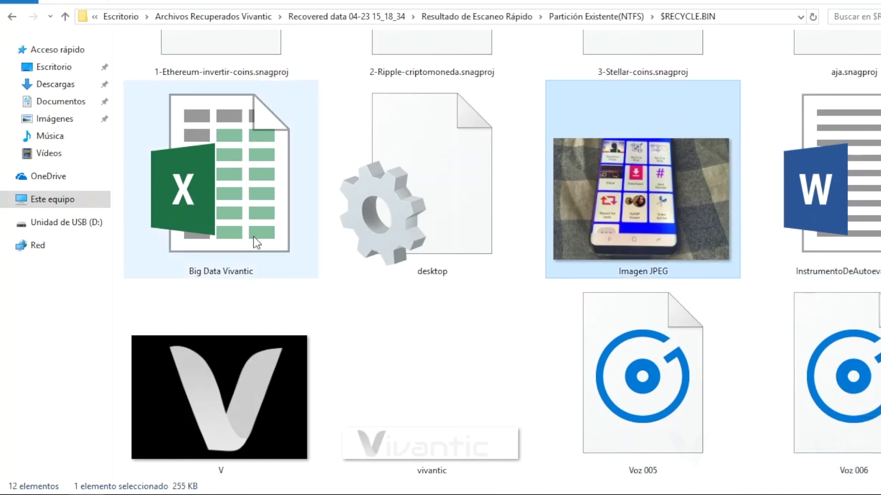
scroll(684, 397, "up", 1)
scroll(683, 397, "down", 1)
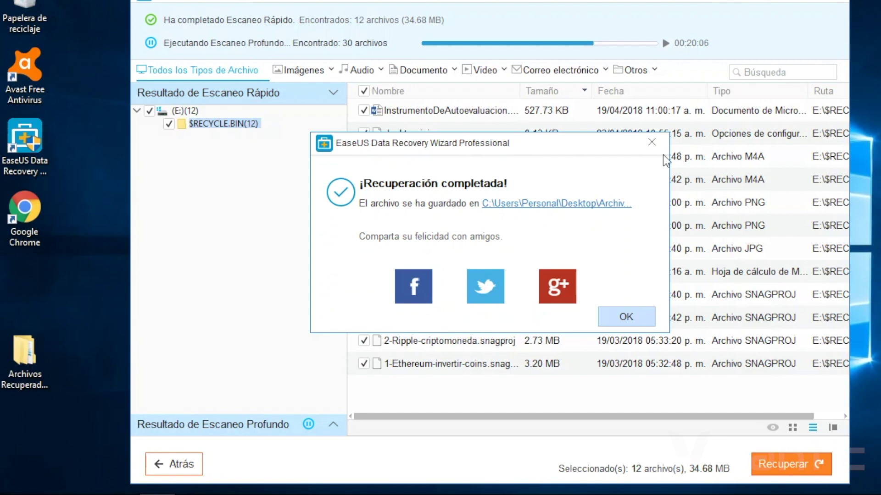
Return to EaseUS Data Recovery Wizard, dismiss the recovery completion message, and clear the program window from the desktop.
left_click(645, 146)
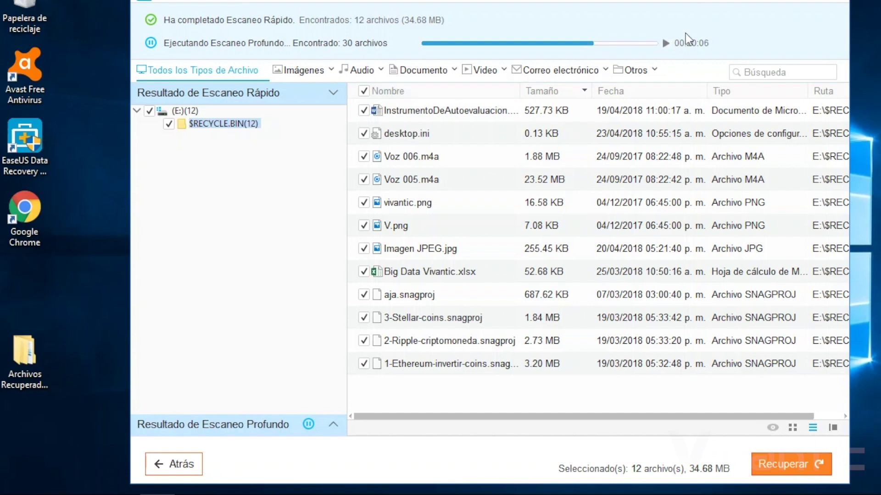
left_click(774, 5)
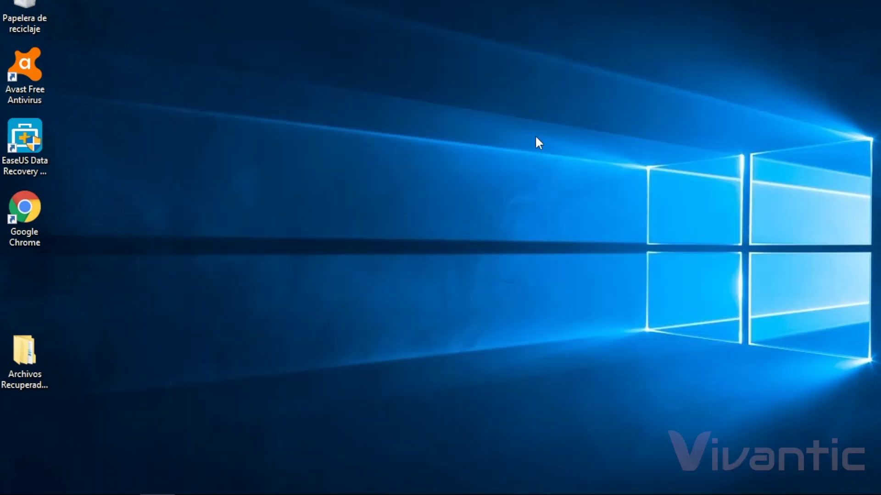